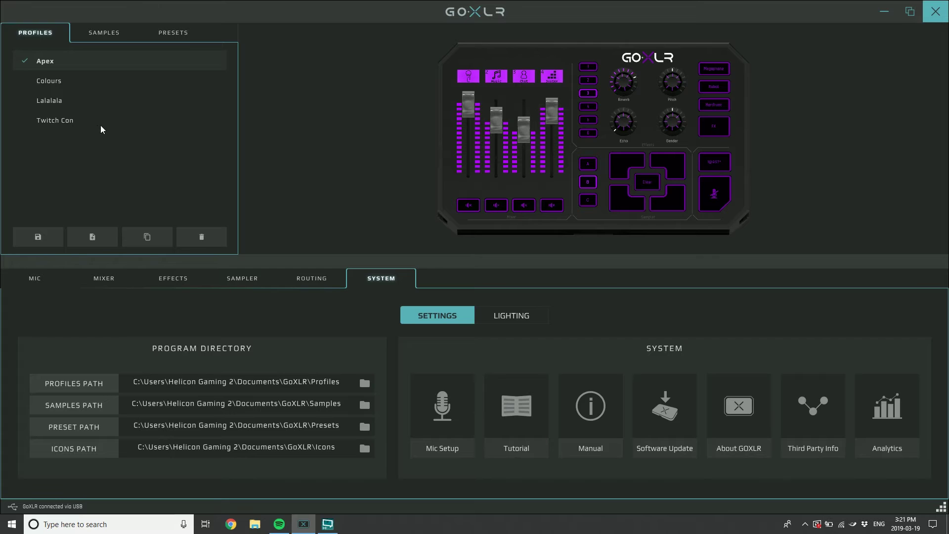
Step: View the Mic settings, then the Mixer settings with Channel 3 on Voice Chat and Chat at 58%
{"action": "left_click", "coordinate": [35, 282]}
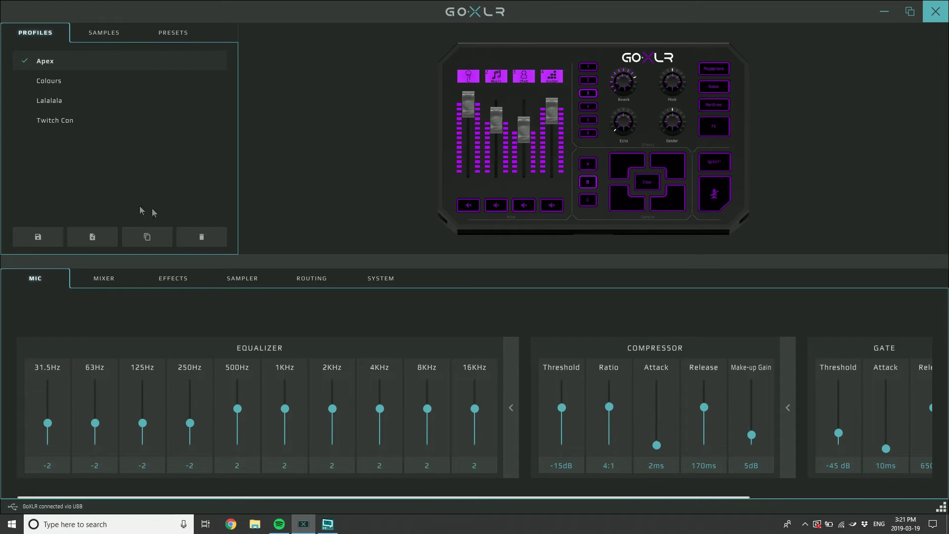
{"action": "left_click", "coordinate": [95, 280]}
Step: Switch the mixer from lighting to general settings and raise Console to 64%
{"action": "left_click", "coordinate": [450, 316]}
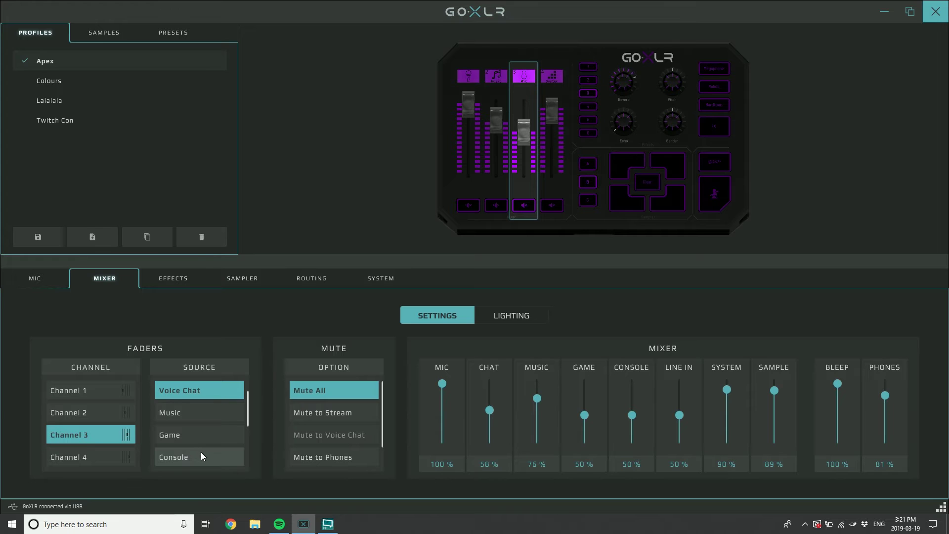
{"action": "left_click_drag", "start_coordinate": [636, 420], "coordinate": [641, 411]}
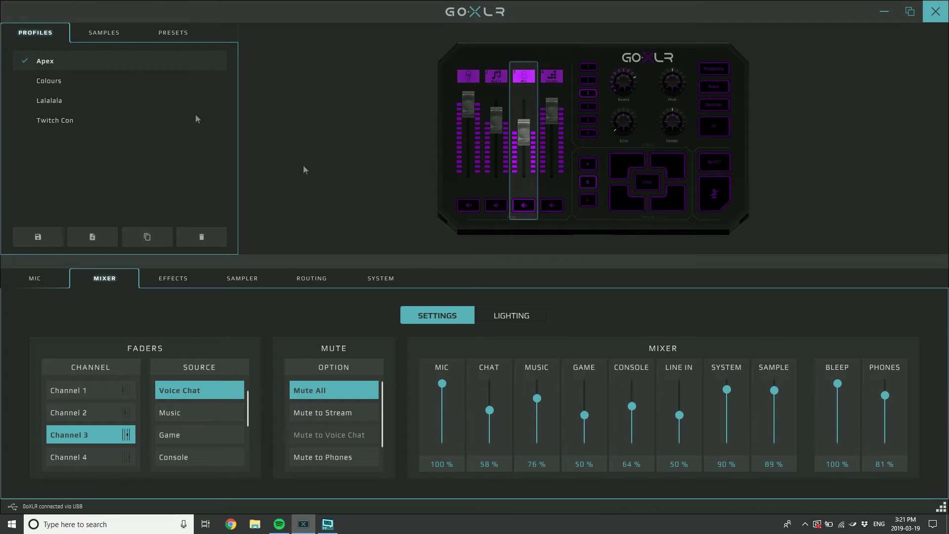
Step: Look at the recorded Samples list, then bring up the effect Presets library
{"action": "left_click", "coordinate": [102, 32]}
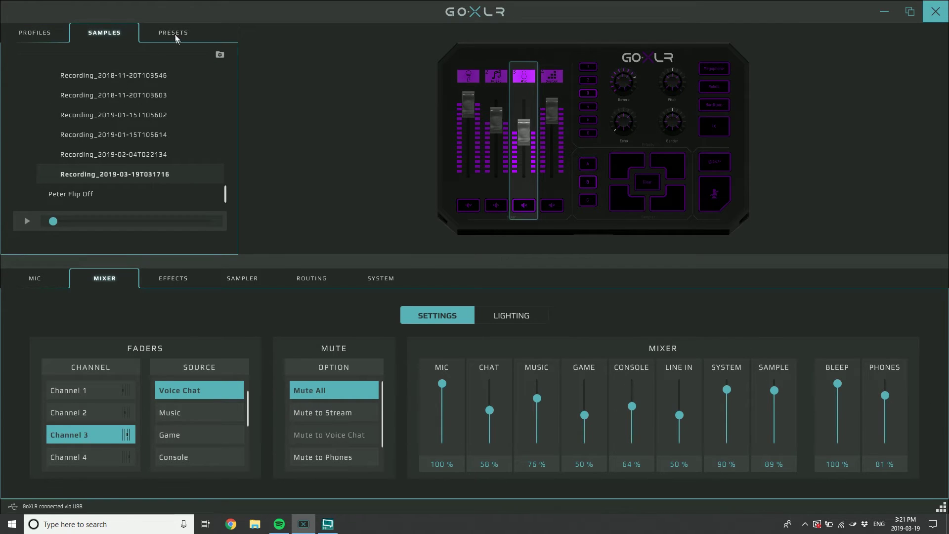
{"action": "left_click", "coordinate": [176, 36]}
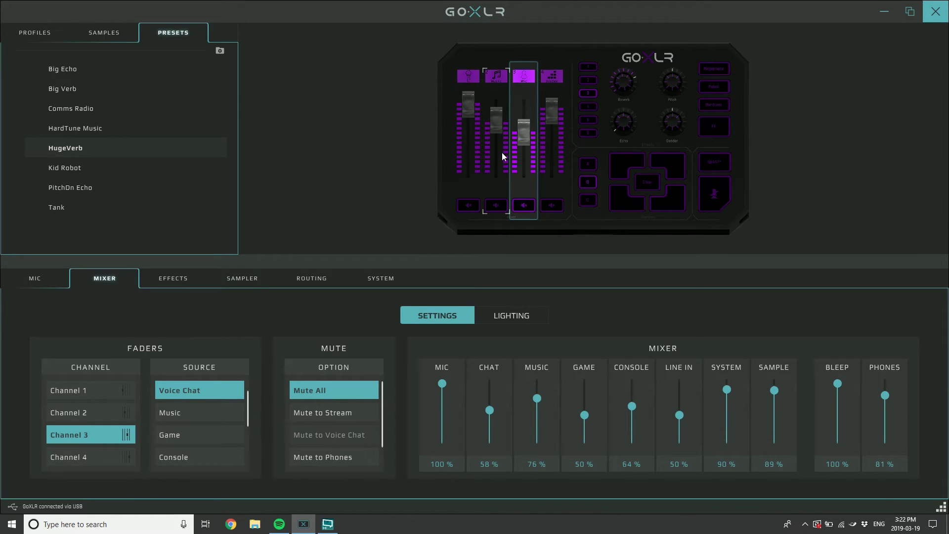
Step: Load the HugeVerb preset with reverb amount 17 and go back to the Profiles list
{"action": "left_click", "coordinate": [222, 154]}
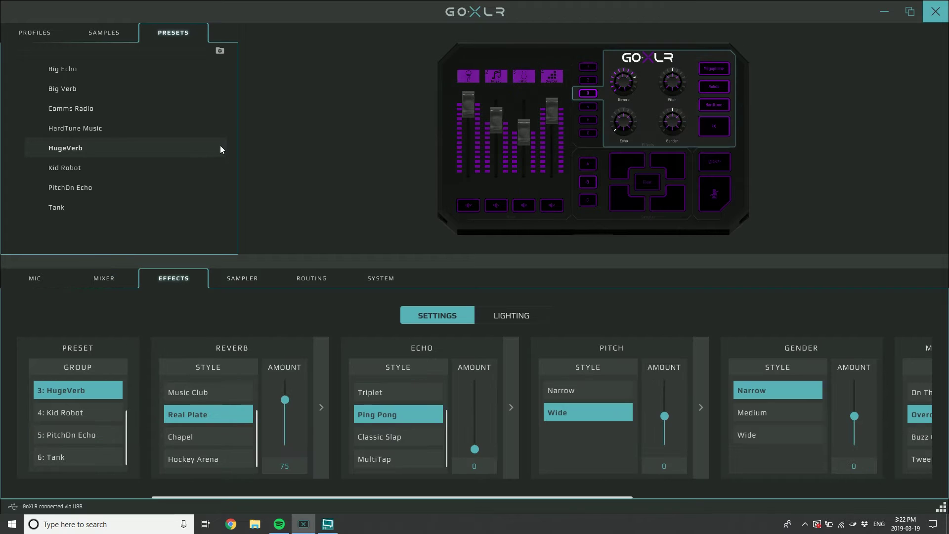
{"action": "scroll", "coordinate": [67, 399], "scroll_direction": "up", "scroll_amount": 1}
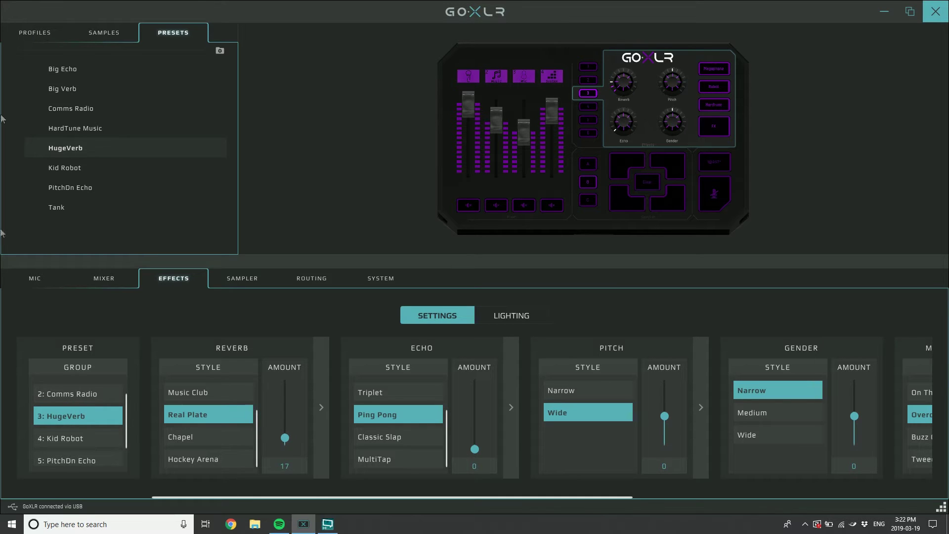
{"action": "left_click", "coordinate": [36, 32]}
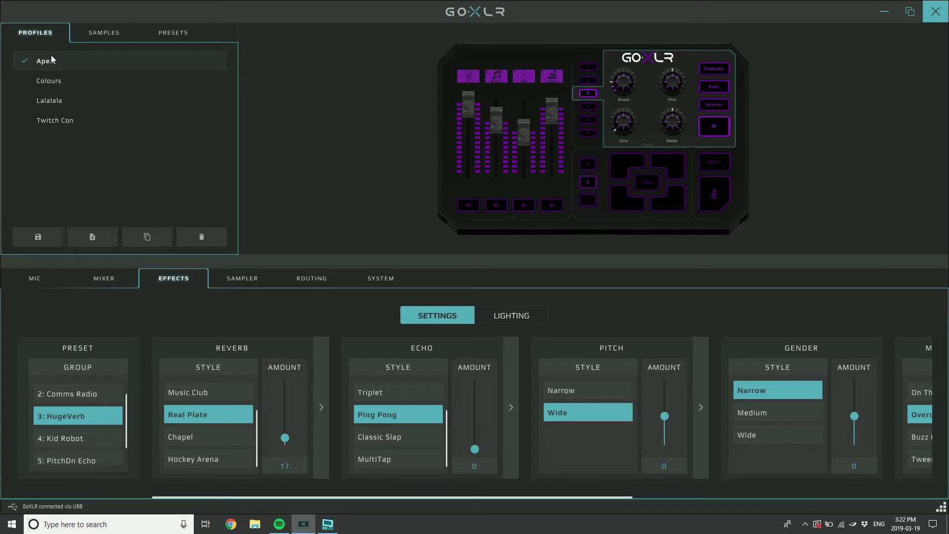
Step: Overwrite the Apex profile with current settings, load Colours to compare, then reload Apex
{"action": "left_click", "coordinate": [36, 239]}
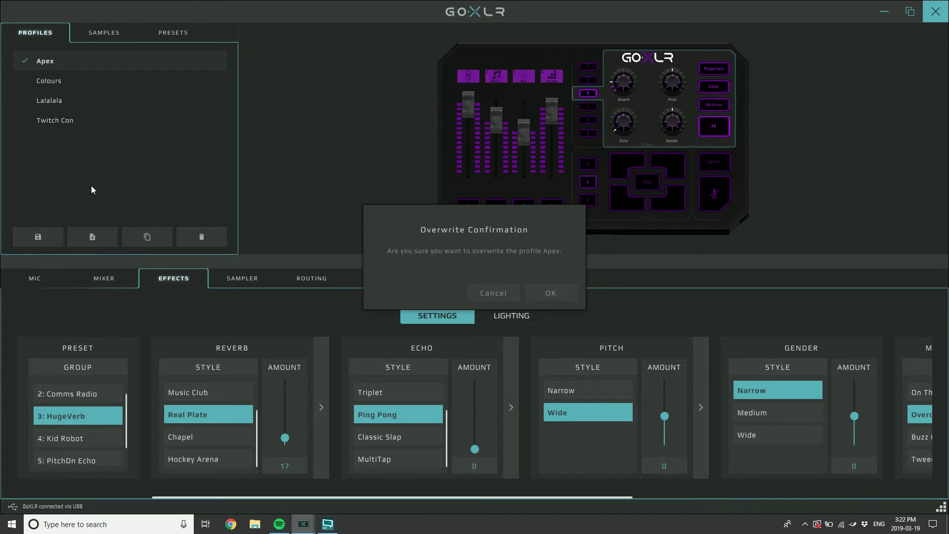
{"action": "left_click", "coordinate": [562, 295]}
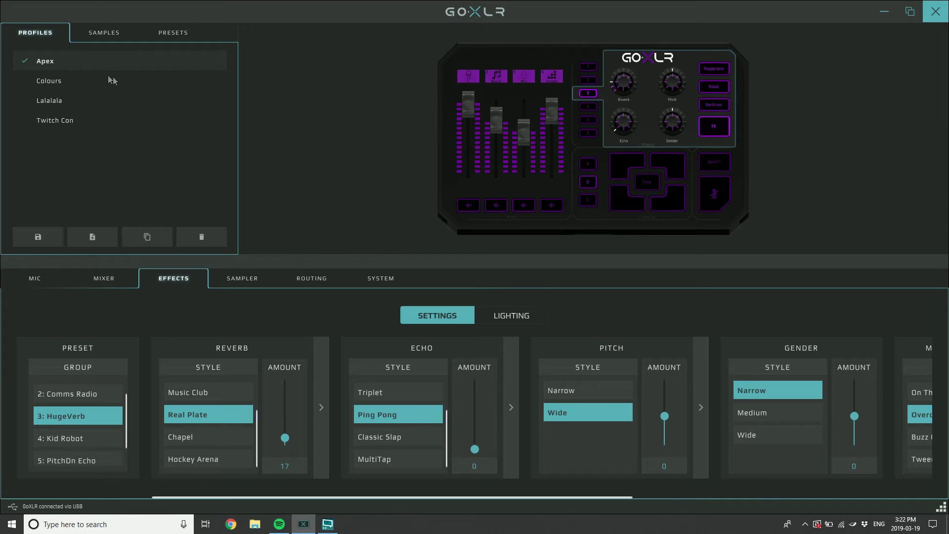
{"action": "left_click", "coordinate": [55, 84]}
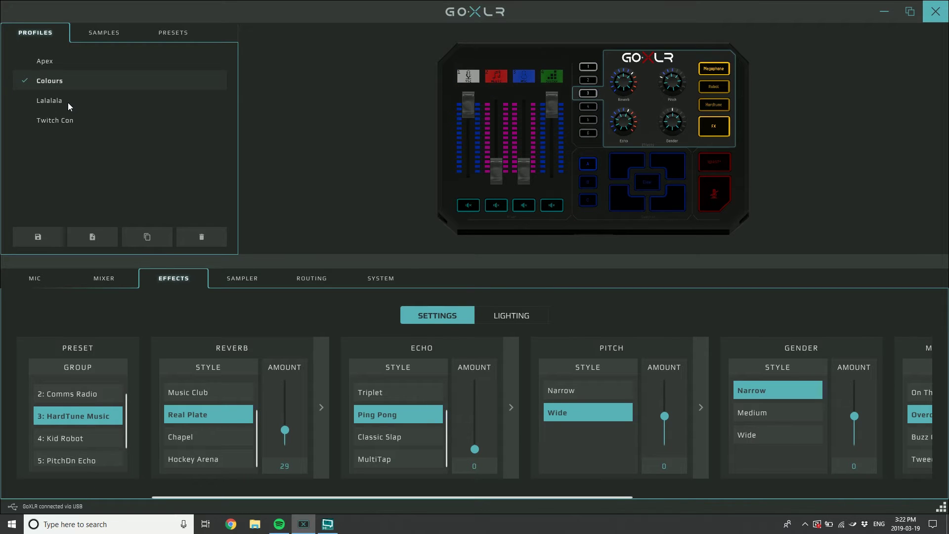
{"action": "left_click", "coordinate": [47, 61]}
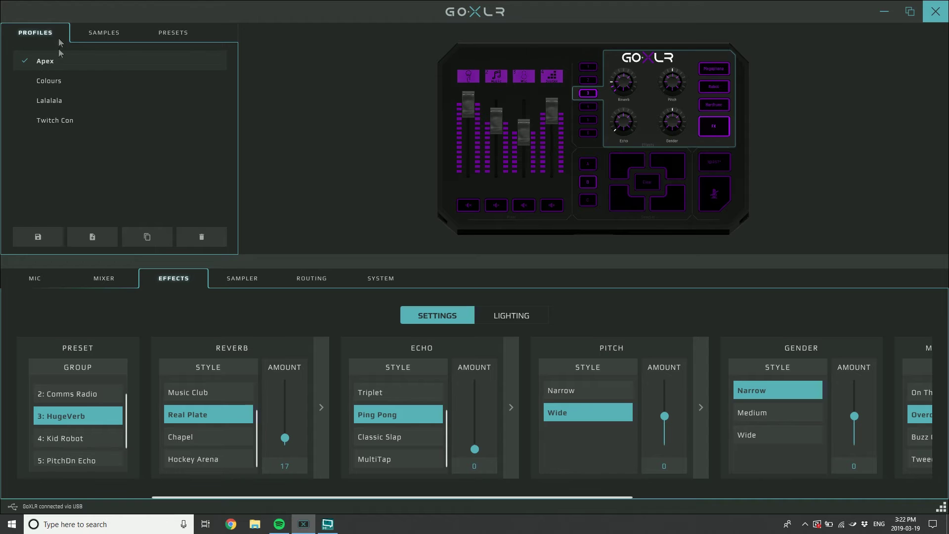
Step: Drag the library HugeVerb onto preset group 3 (reverb 79) and expand all reverb parameters
{"action": "left_click", "coordinate": [183, 30]}
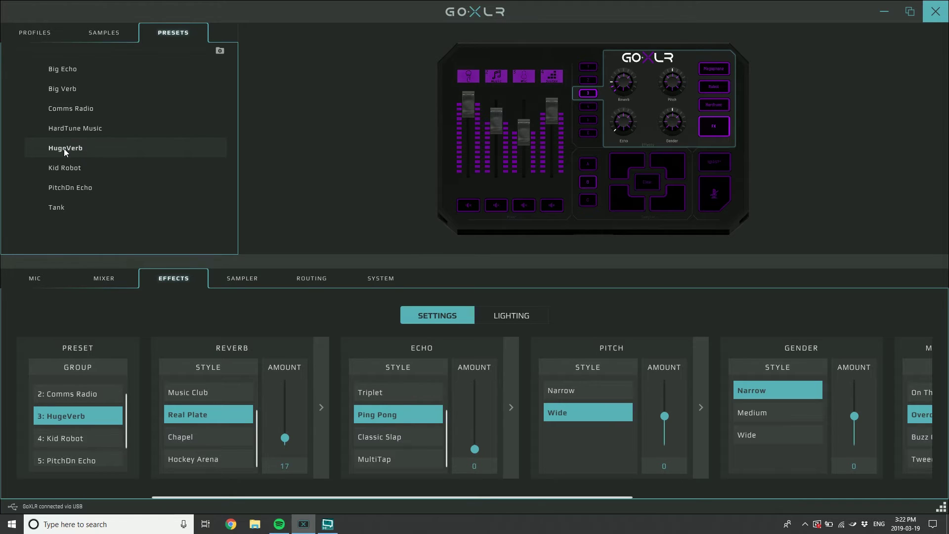
{"action": "left_click_drag", "start_coordinate": [63, 147], "coordinate": [73, 416]}
{"action": "left_click", "coordinate": [68, 410]}
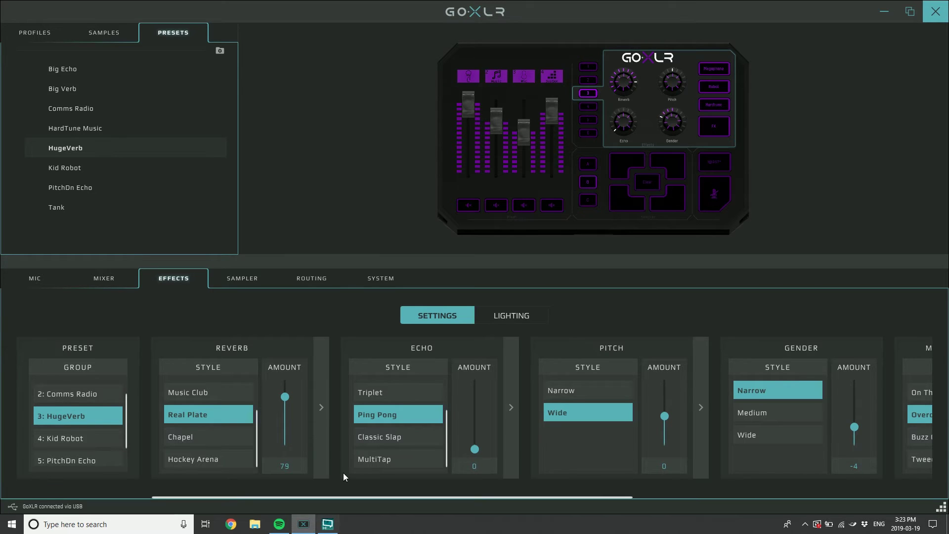
{"action": "left_click", "coordinate": [320, 407]}
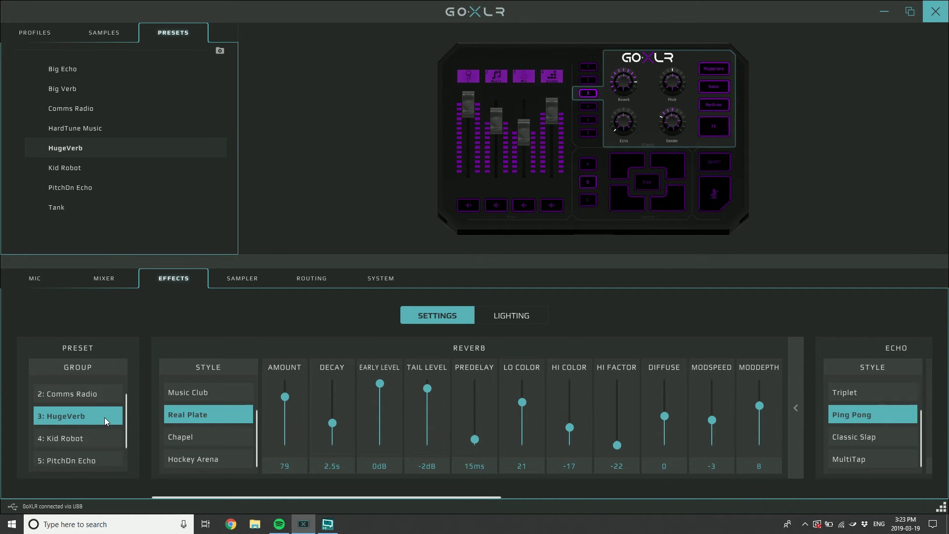
Step: After one cancelled attempt, rename preset group 3 from HugeVerb to HugeEcho
{"action": "left_click", "coordinate": [35, 33]}
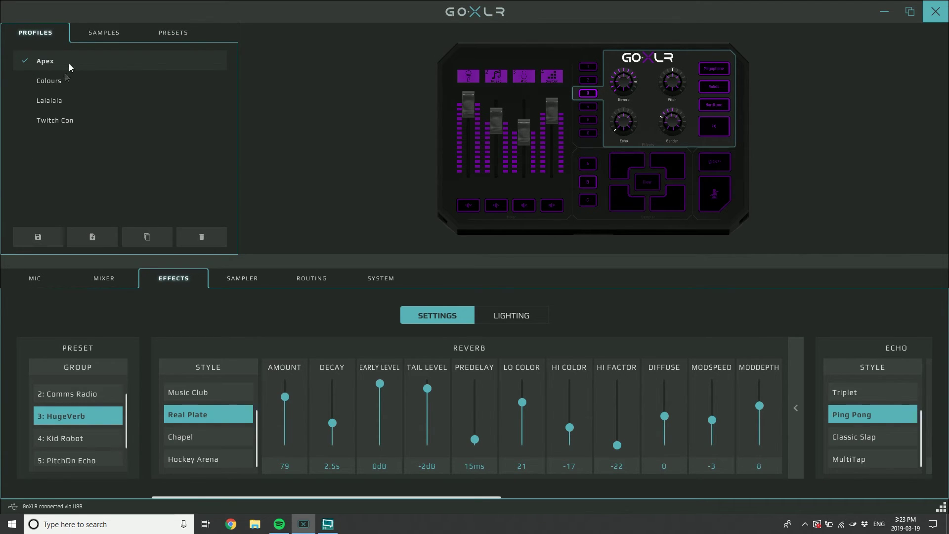
{"action": "left_click", "coordinate": [174, 33]}
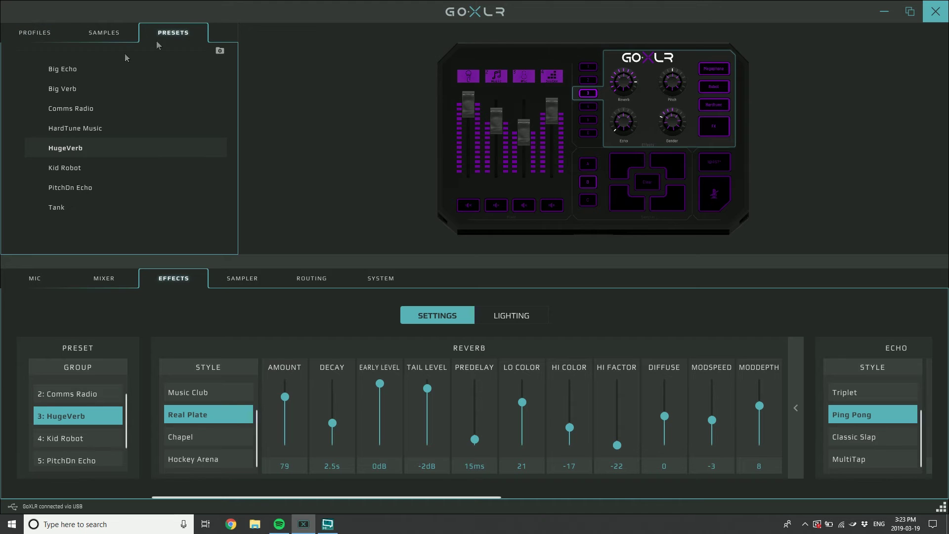
{"action": "right_click", "coordinate": [68, 418]}
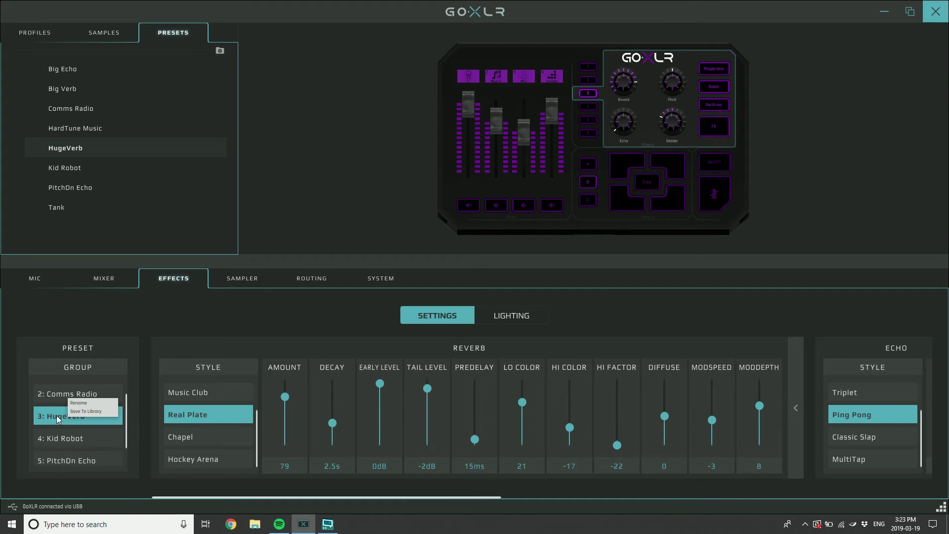
{"action": "left_click", "coordinate": [79, 403]}
{"action": "left_click", "coordinate": [468, 296]}
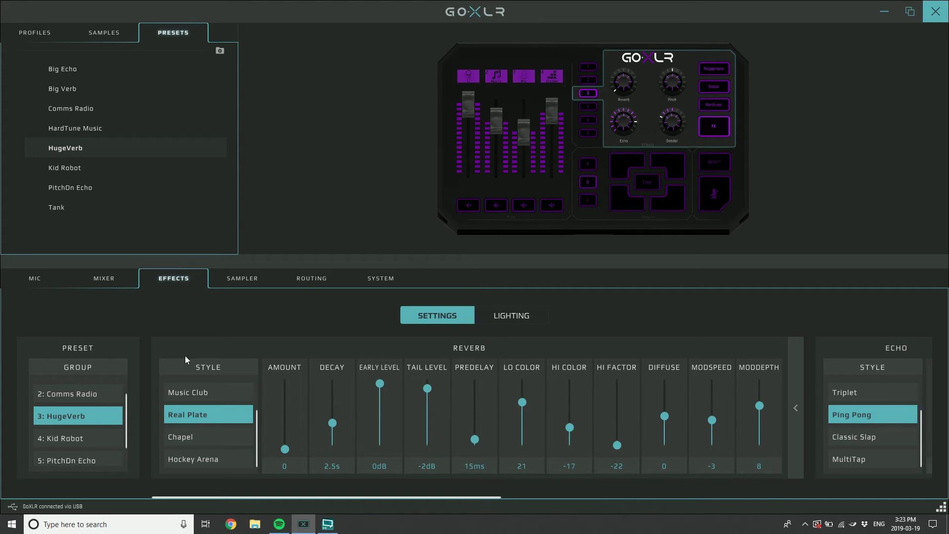
{"action": "right_click", "coordinate": [71, 409]}
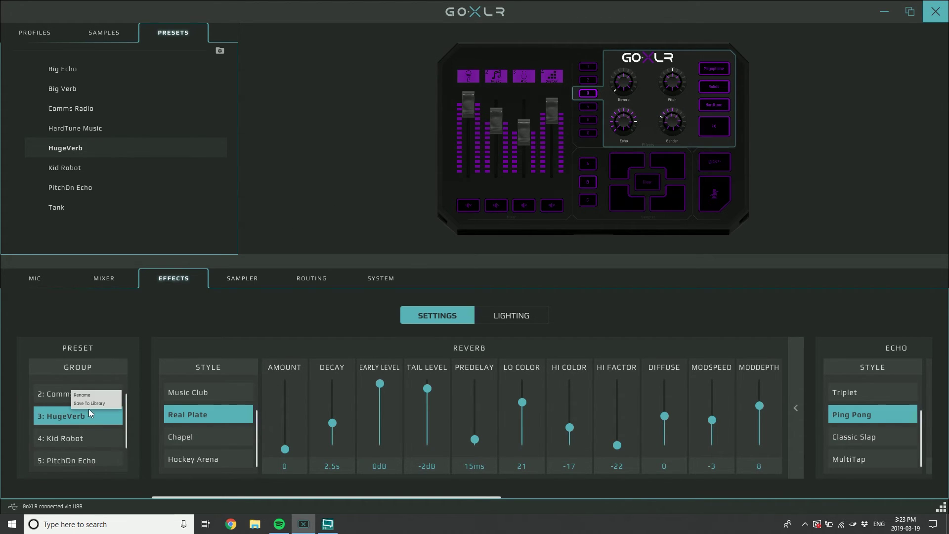
{"action": "left_click", "coordinate": [84, 395]}
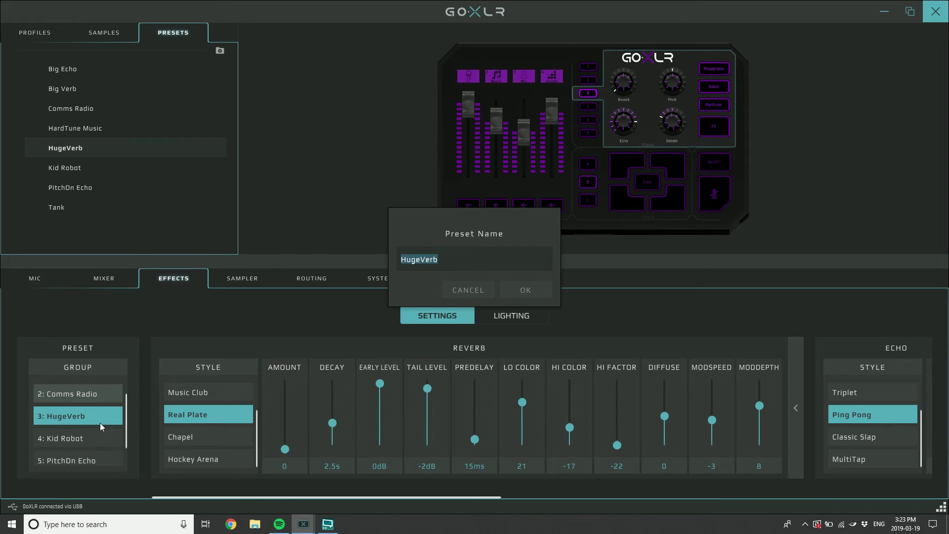
{"action": "type", "text": "Hug"}
{"action": "key", "text": "Return"}
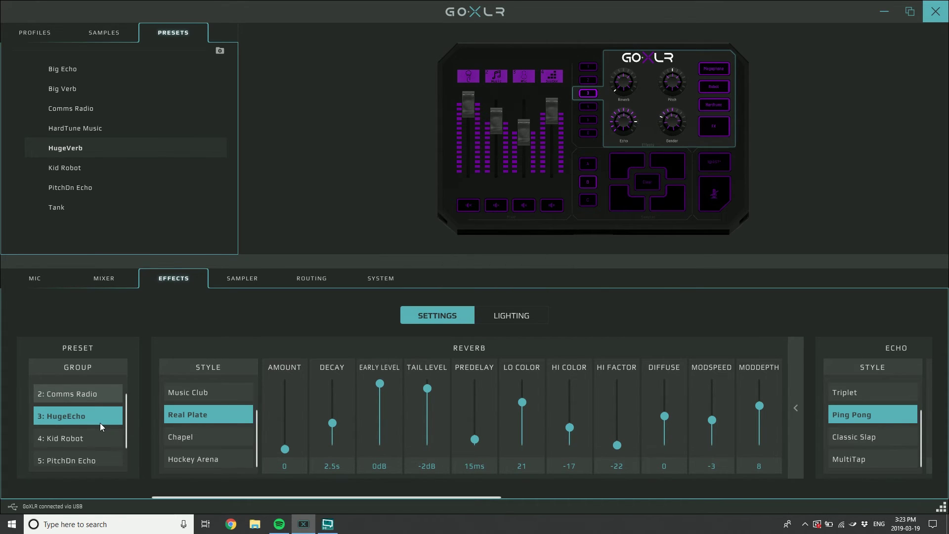
{"action": "right_click", "coordinate": [79, 418]}
Step: Save HugeEcho to the preset library, then show Profiles and the recorded Samples list
{"action": "left_click", "coordinate": [97, 411]}
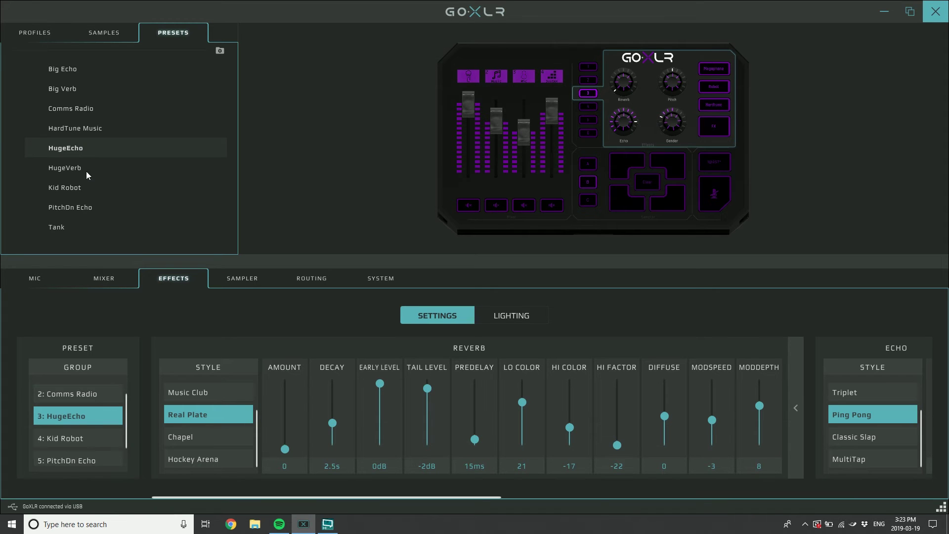
{"action": "left_click", "coordinate": [33, 33]}
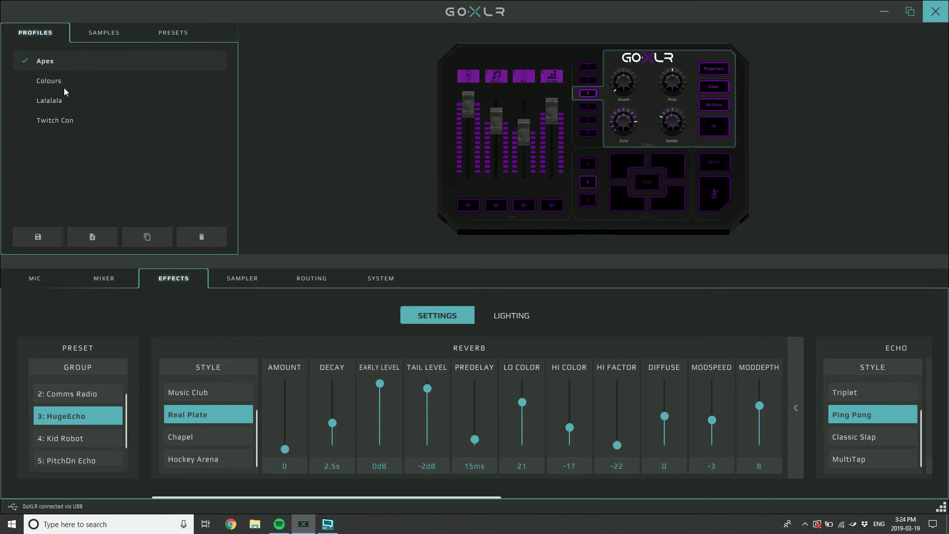
{"action": "left_click", "coordinate": [102, 33]}
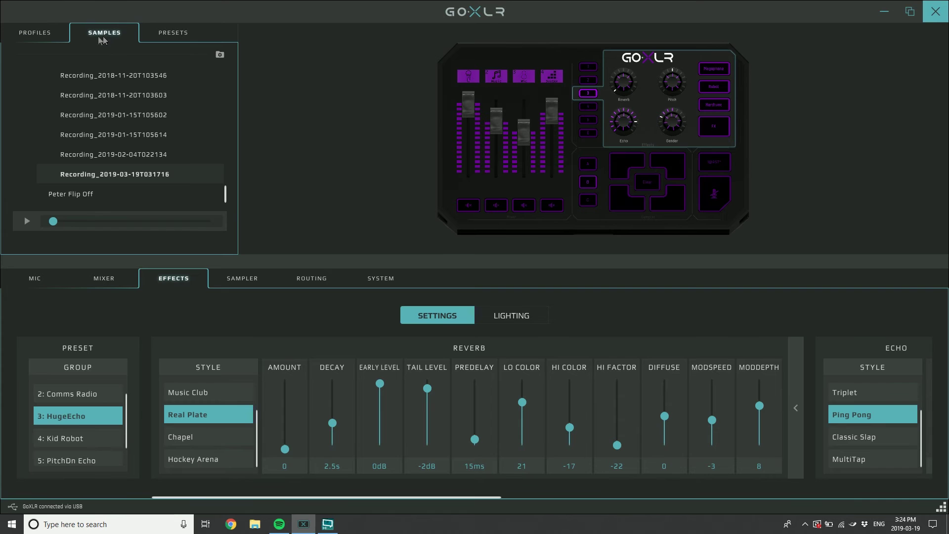
Step: Open the Sampler settings and expand the Recorded folder, scrolling down to the 2019 recordings
{"action": "scroll", "coordinate": [133, 140], "scroll_direction": "up", "scroll_amount": 10}
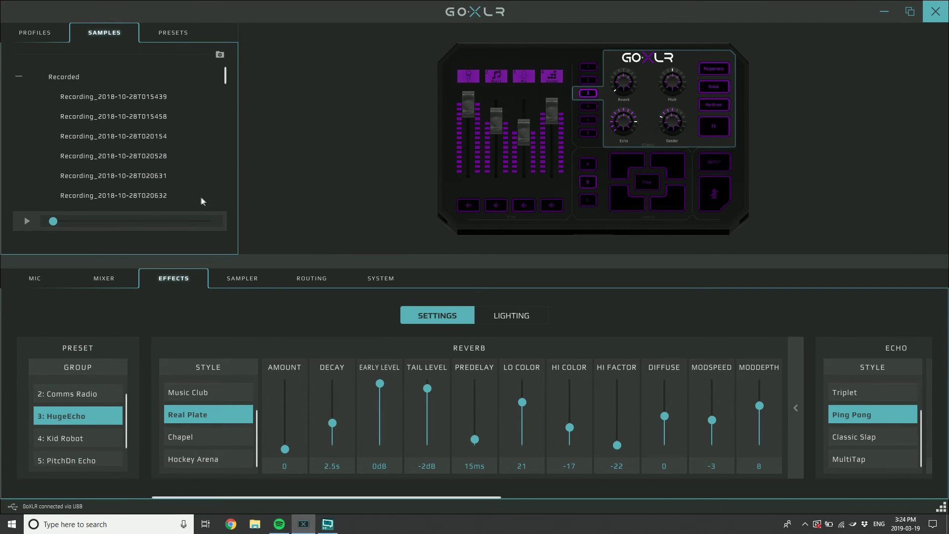
{"action": "left_click", "coordinate": [243, 279]}
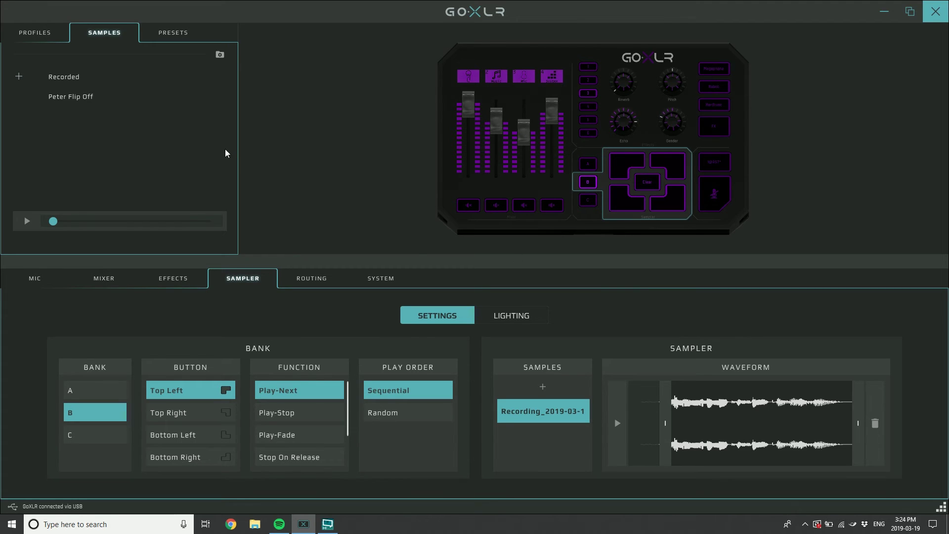
{"action": "left_click", "coordinate": [18, 76]}
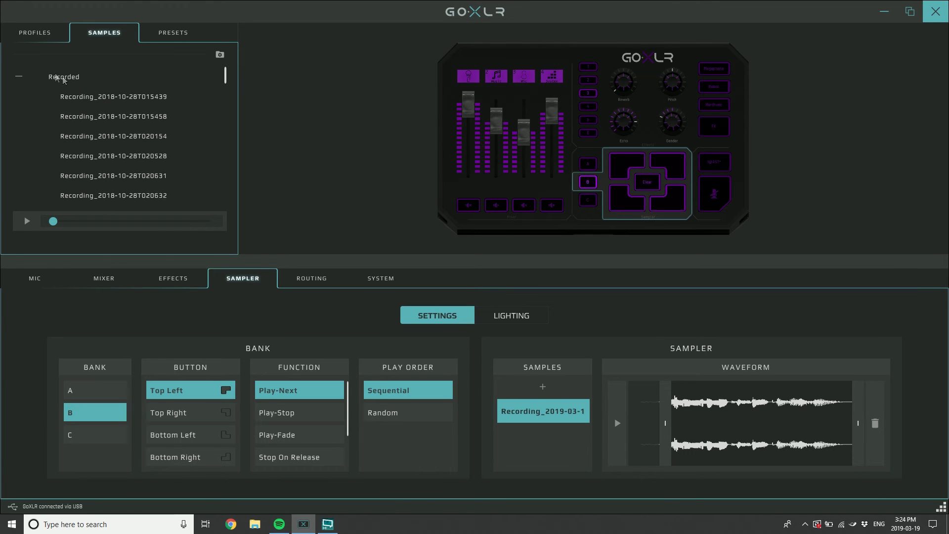
{"action": "scroll", "coordinate": [119, 112], "scroll_direction": "down", "scroll_amount": 5}
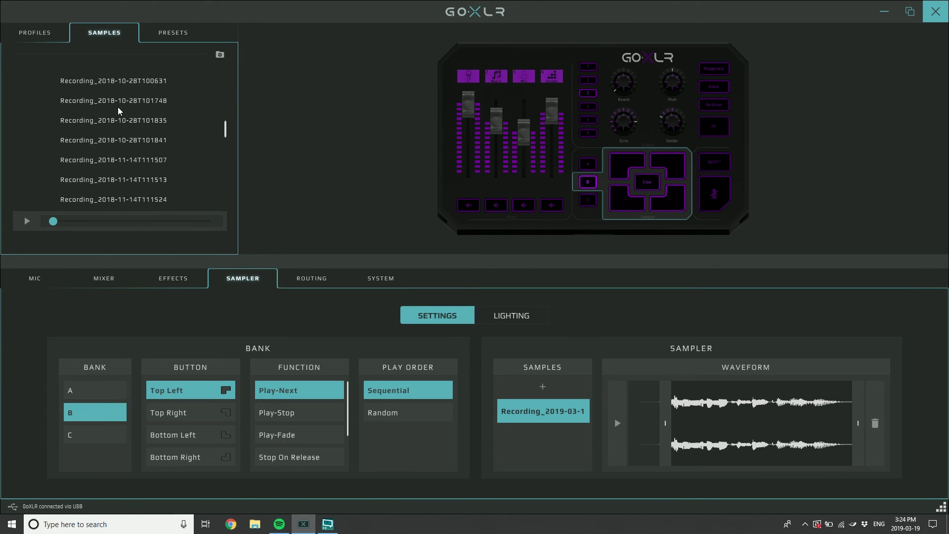
{"action": "scroll", "coordinate": [119, 114], "scroll_direction": "down", "scroll_amount": 6}
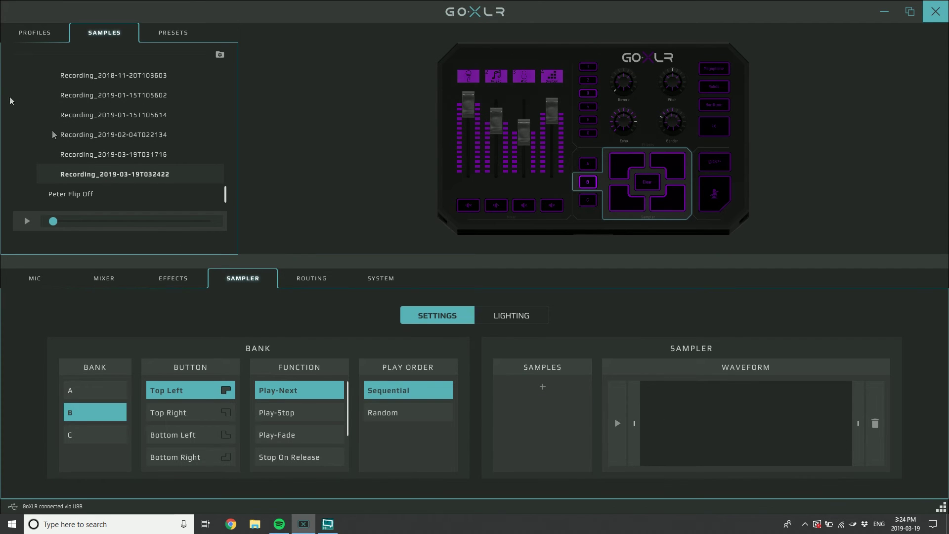
Step: Place Recording_2019-03-19T032422 on bank B's top-left button, trim its start, and show Profiles
{"action": "left_click_drag", "start_coordinate": [105, 177], "coordinate": [726, 435]}
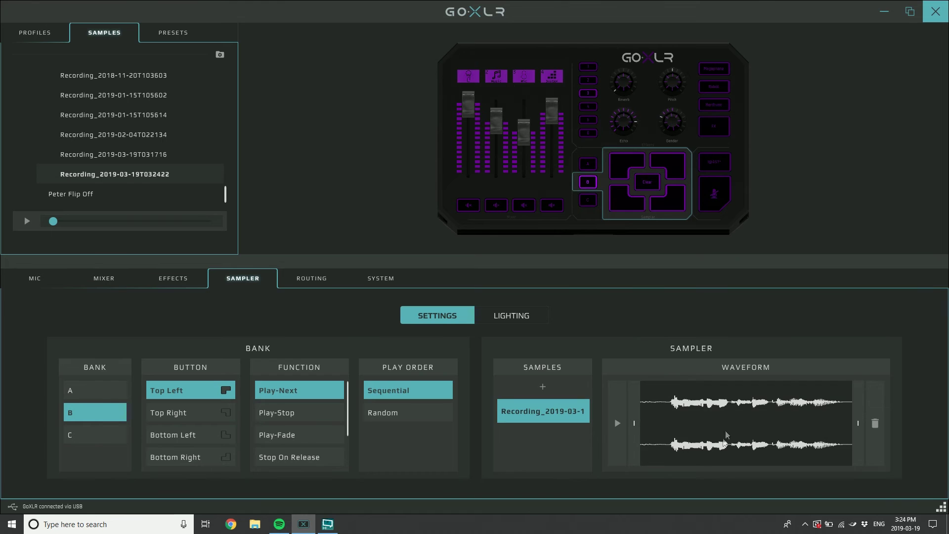
{"action": "mouse_move", "coordinate": [637, 423]}
{"action": "left_mouse_down"}
{"action": "mouse_move", "coordinate": [691, 426]}
{"action": "mouse_move", "coordinate": [670, 429]}
{"action": "left_mouse_up"}
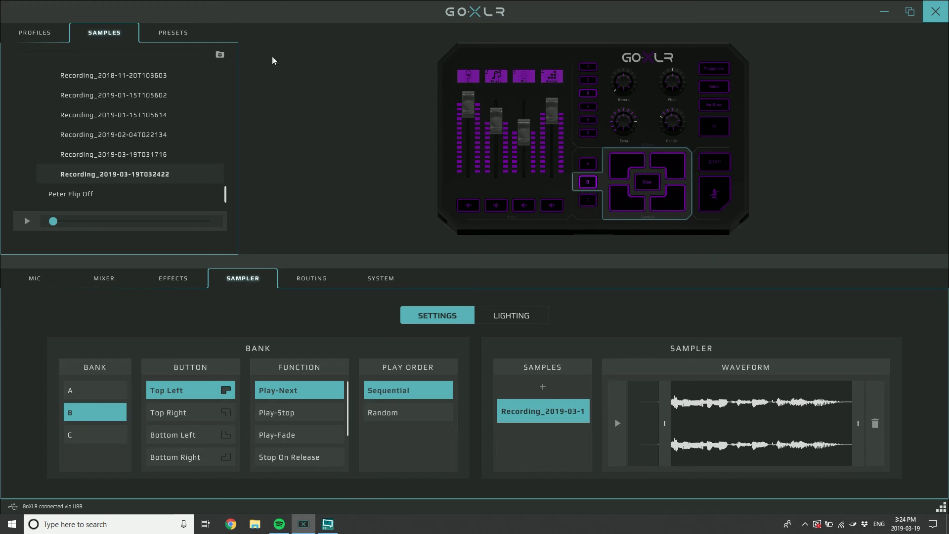
{"action": "left_click", "coordinate": [46, 37]}
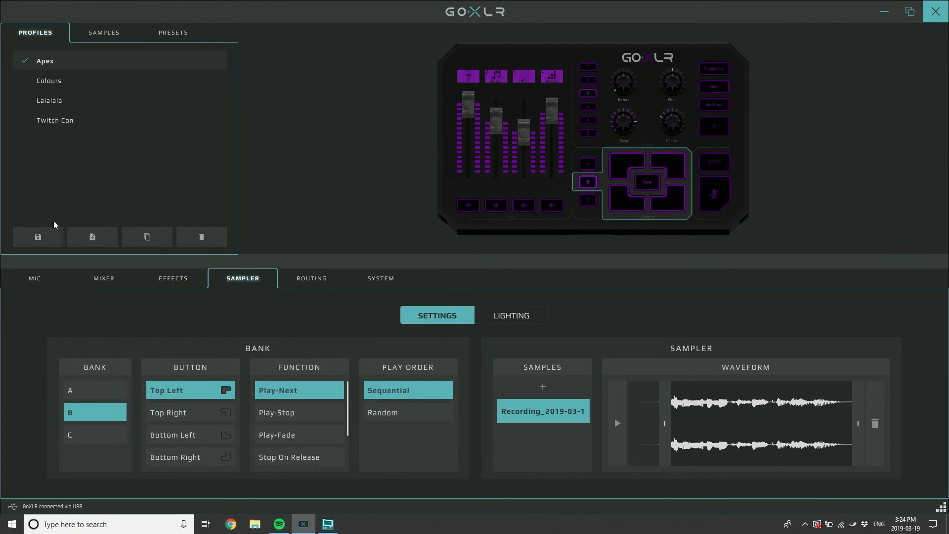
Step: Overwrite the saved Apex profile with its new sampler setup and return to the sample list
{"action": "left_click", "coordinate": [37, 237]}
{"action": "left_click", "coordinate": [551, 299]}
{"action": "left_click", "coordinate": [54, 82]}
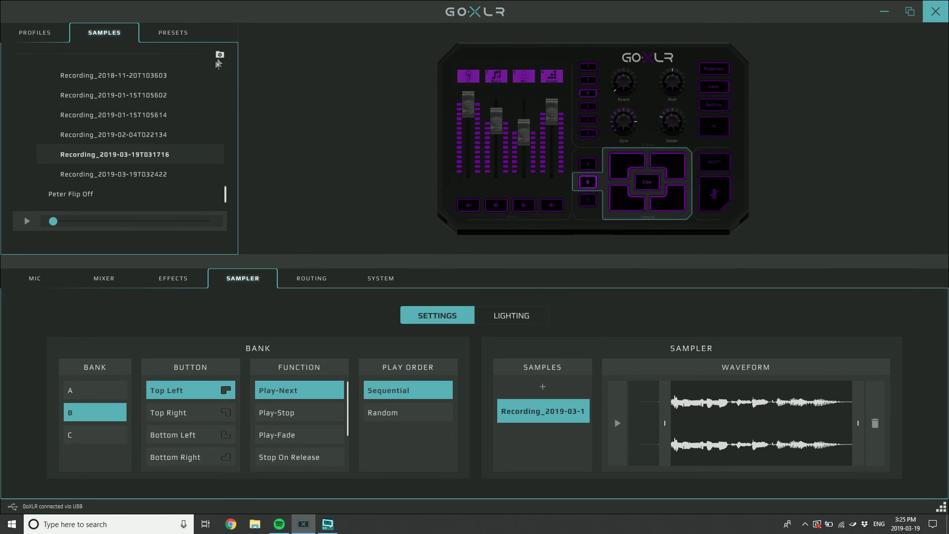
Step: In the Recorded folder, rename Recording_2019-03-19T031716 to 'Craig Being Weird'
{"action": "left_click", "coordinate": [220, 56]}
{"action": "double_click", "coordinate": [484, 98]}
{"action": "scroll", "coordinate": [543, 197], "scroll_direction": "down", "scroll_amount": 10}
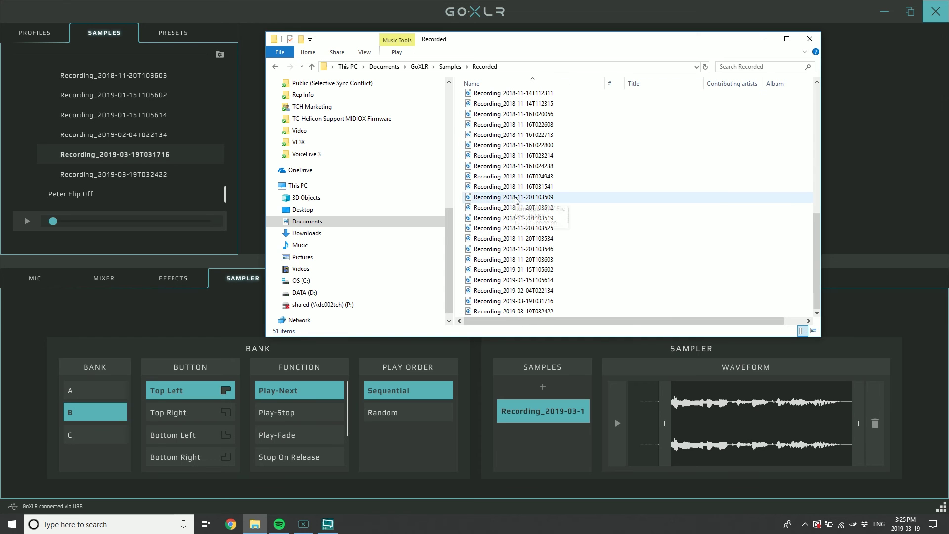
{"action": "right_click", "coordinate": [512, 302]}
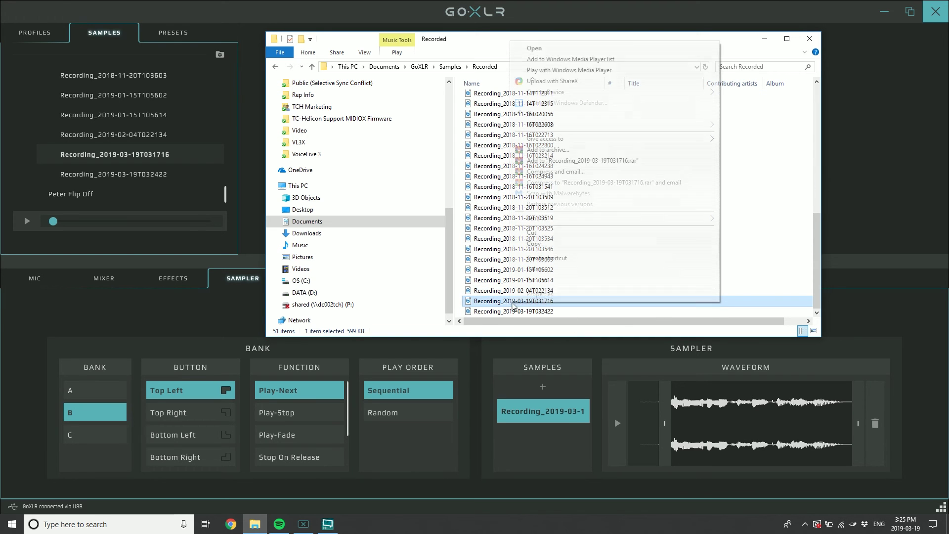
{"action": "left_click", "coordinate": [562, 280]}
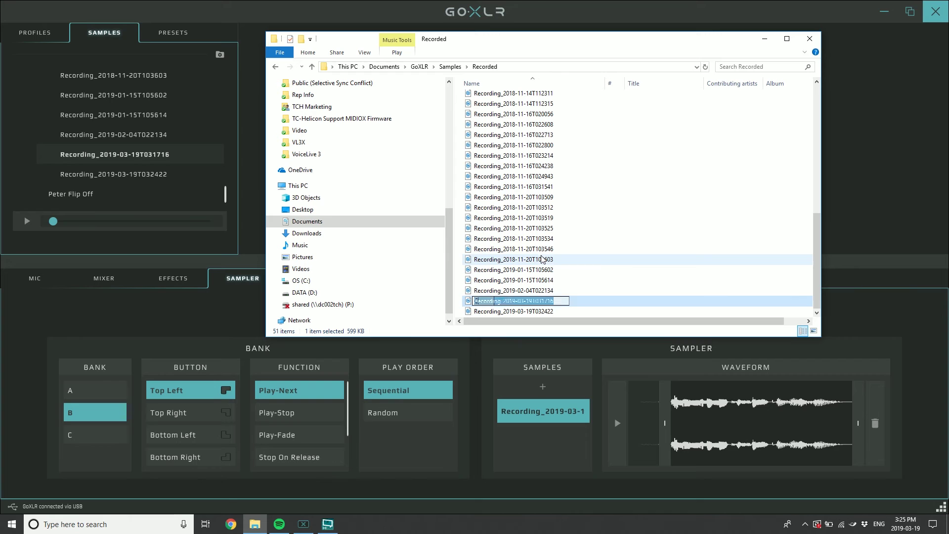
{"action": "type", "text": "Craig Being Weird"}
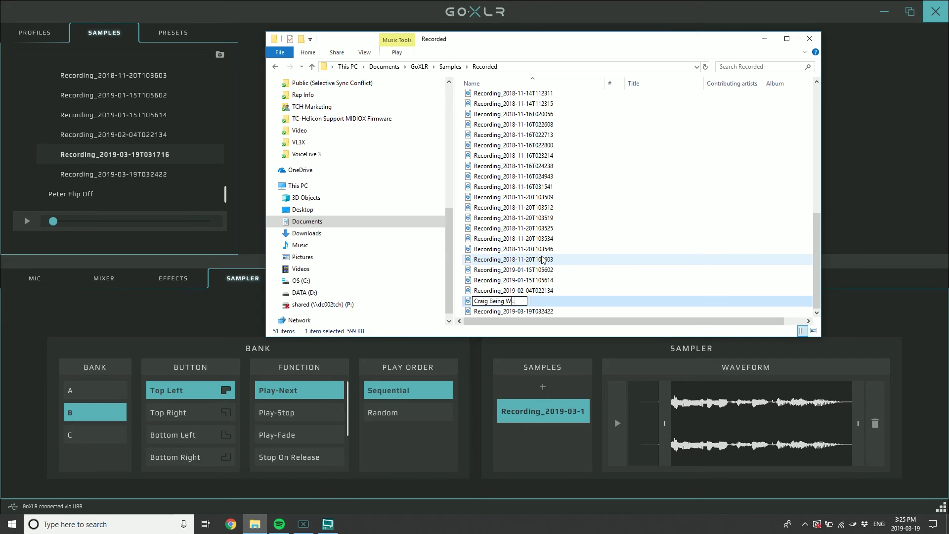
{"action": "key", "text": "Return"}
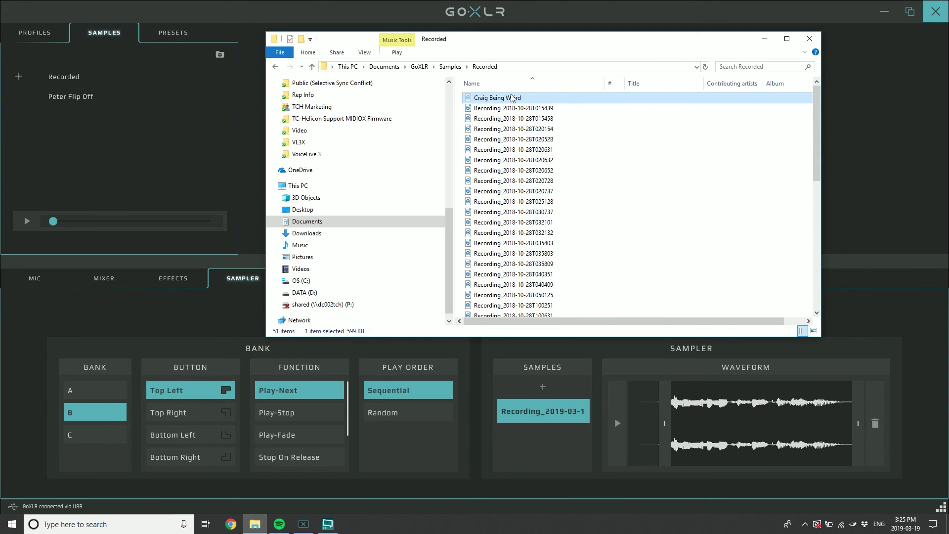
Step: Move 'Craig Being Weird' up into the Samples folder and close File Explorer
{"action": "left_click", "coordinate": [449, 66]}
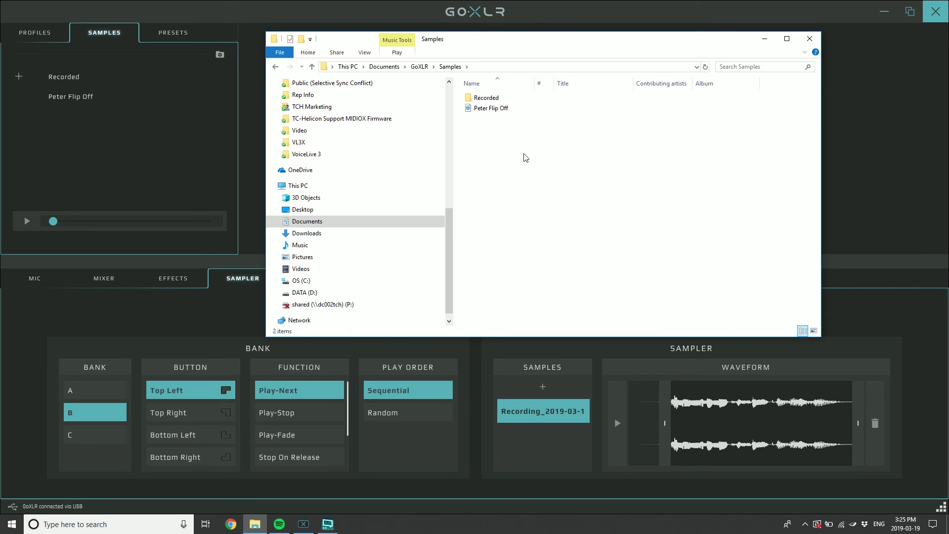
{"action": "key", "text": "ctrl+v"}
{"action": "left_click", "coordinate": [543, 174]}
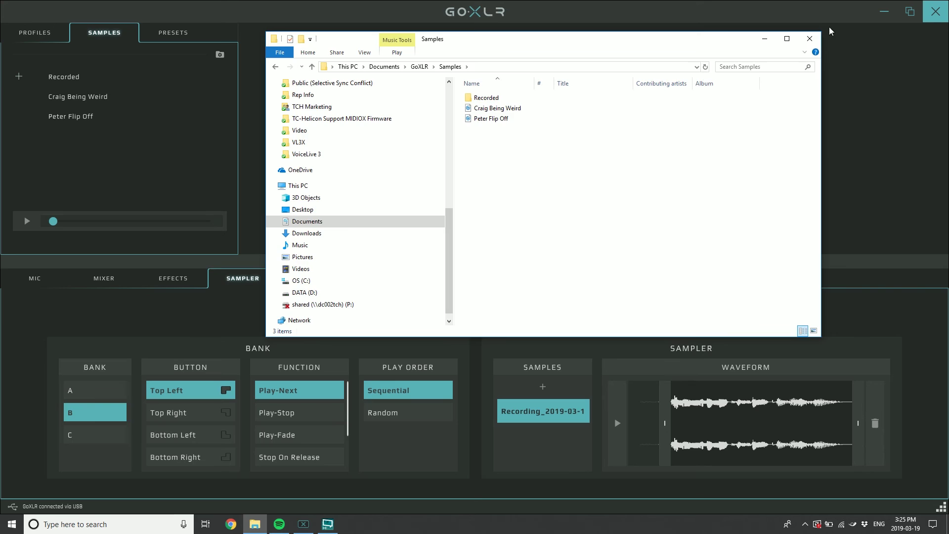
{"action": "left_click", "coordinate": [810, 38]}
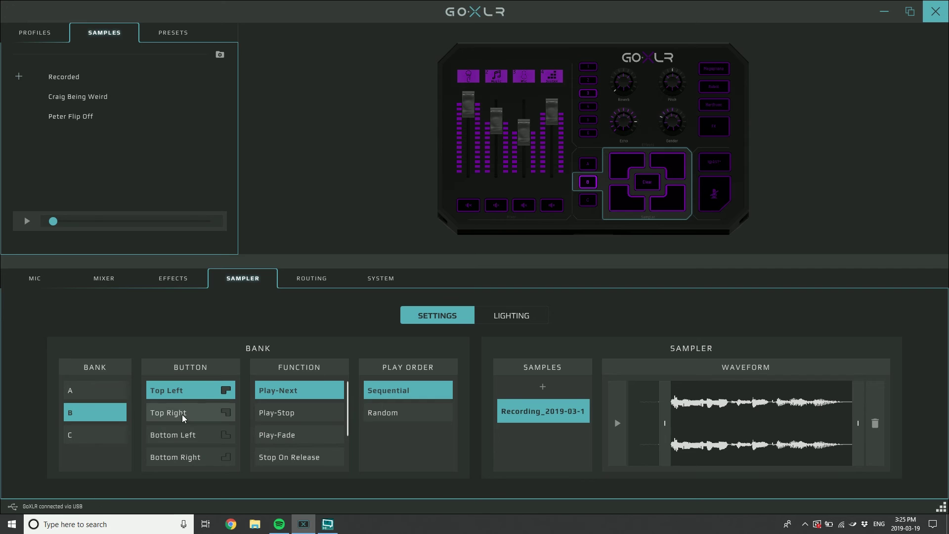
Step: Load 'Craig Being Weird' onto bank B's top-right sample button, then show the profiles list
{"action": "left_click", "coordinate": [183, 418]}
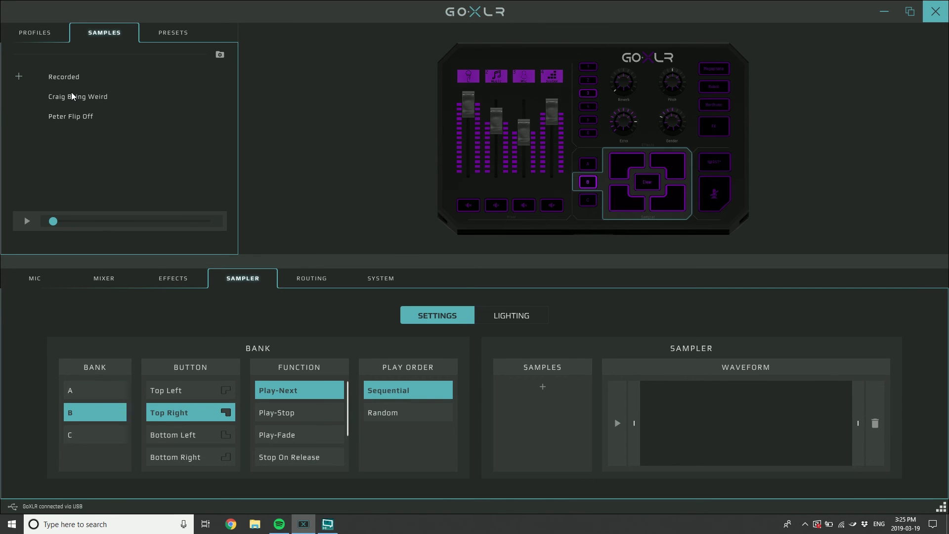
{"action": "left_click_drag", "start_coordinate": [72, 96], "coordinate": [725, 405]}
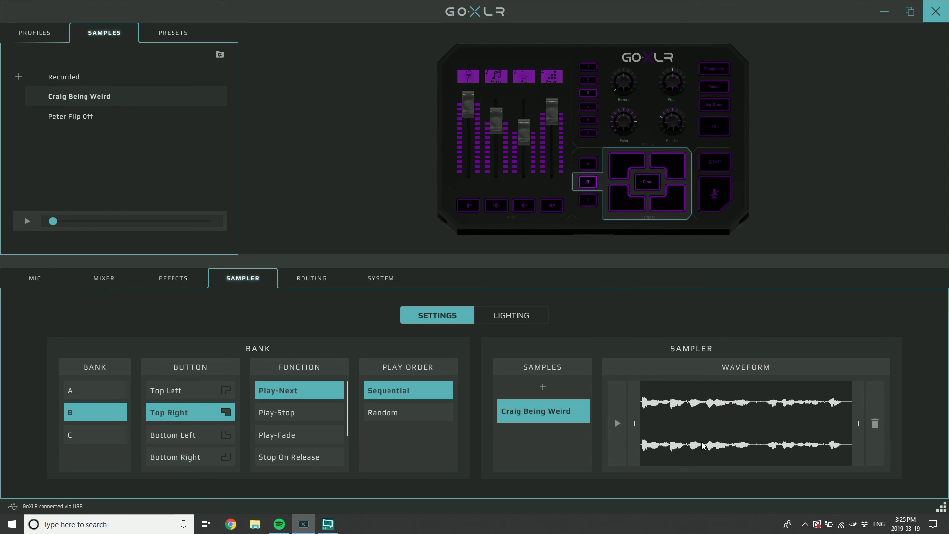
{"action": "left_click", "coordinate": [44, 31]}
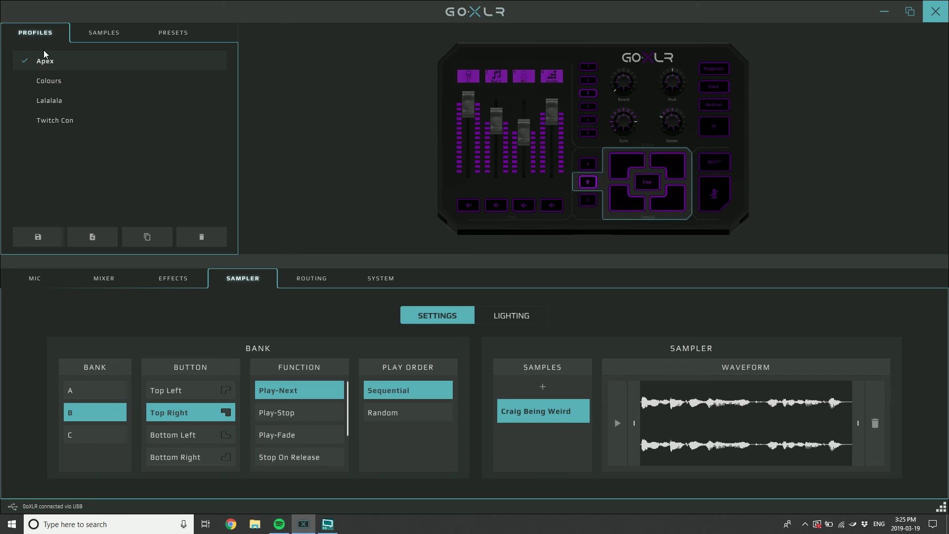
Step: Switch to Colours, then back to Apex, and reassign 'Craig Being Weird' to the top-right button
{"action": "double_click", "coordinate": [41, 81]}
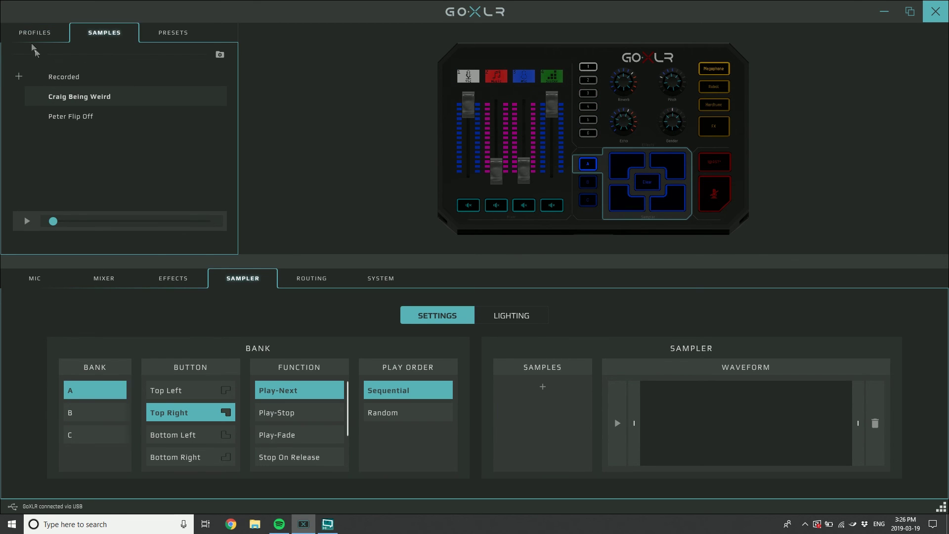
{"action": "left_click", "coordinate": [29, 36]}
{"action": "double_click", "coordinate": [40, 66]}
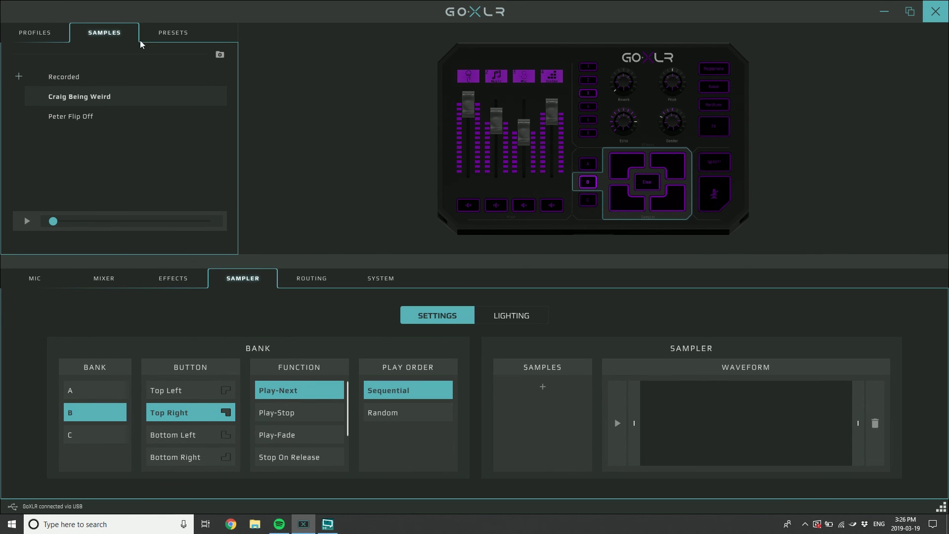
{"action": "left_click_drag", "start_coordinate": [94, 96], "coordinate": [760, 433]}
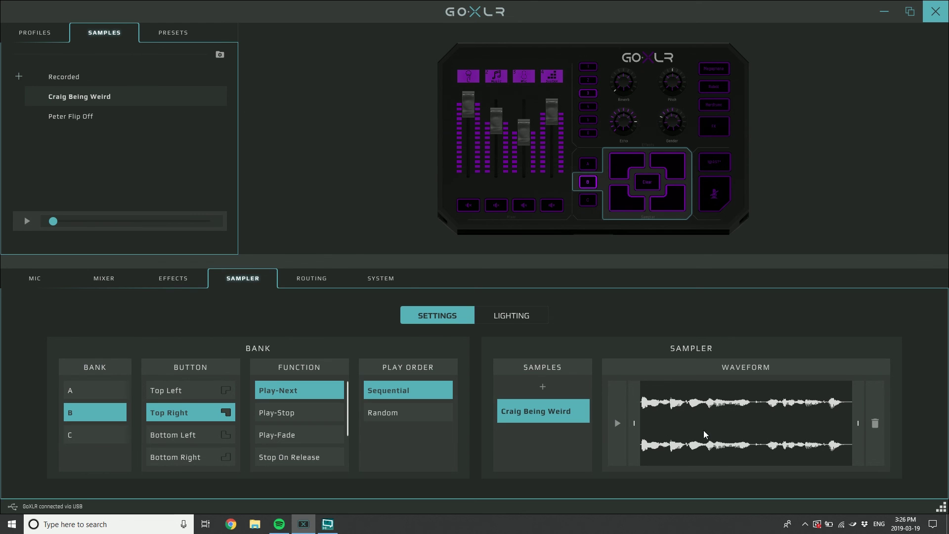
Step: Save the Apex profile, confirming the overwrite
{"action": "left_click", "coordinate": [25, 34]}
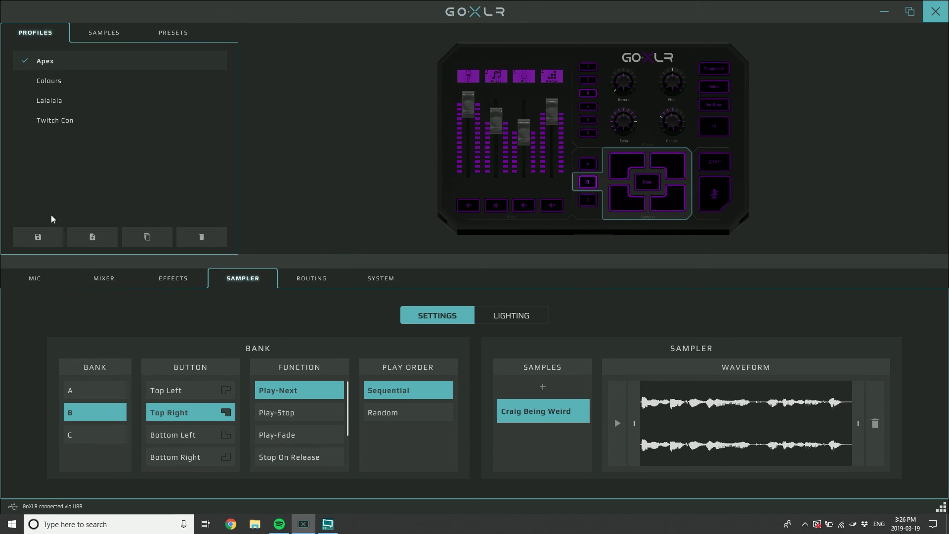
{"action": "left_click", "coordinate": [37, 237]}
{"action": "left_click", "coordinate": [552, 295]}
{"action": "left_click", "coordinate": [314, 282]}
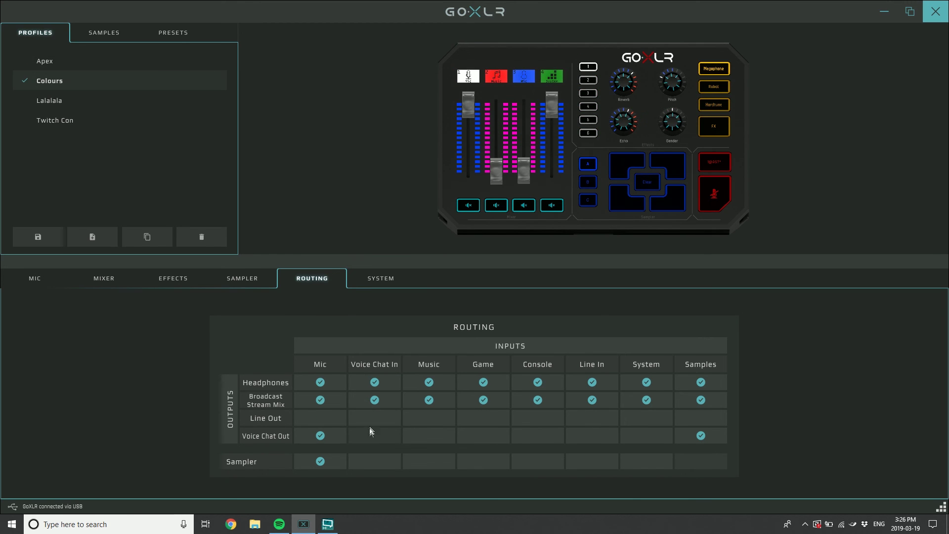
Step: Route Mic and Samples to Line Out, save the Apex profile, and reload it to compare
{"action": "left_click", "coordinate": [551, 418]}
{"action": "left_click", "coordinate": [592, 417]}
{"action": "left_click", "coordinate": [44, 236]}
{"action": "left_click", "coordinate": [566, 295]}
{"action": "left_click", "coordinate": [40, 60]}
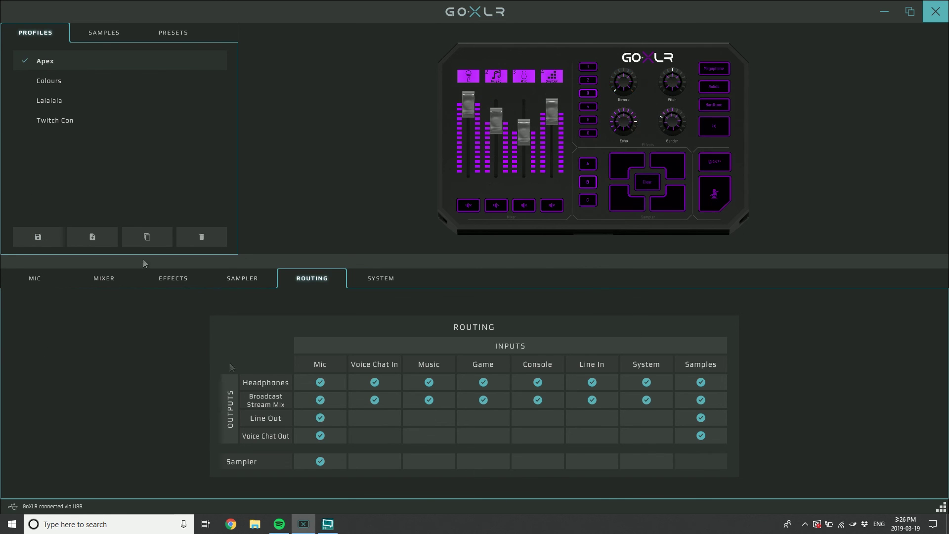